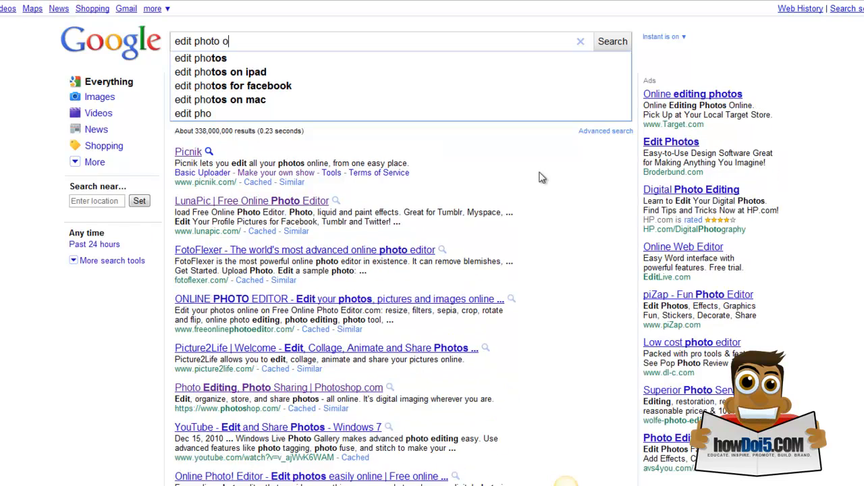
Search the web for "edit photo online" and start the Picnik photo editor from its search result
{"action": "key", "text": "Return"}
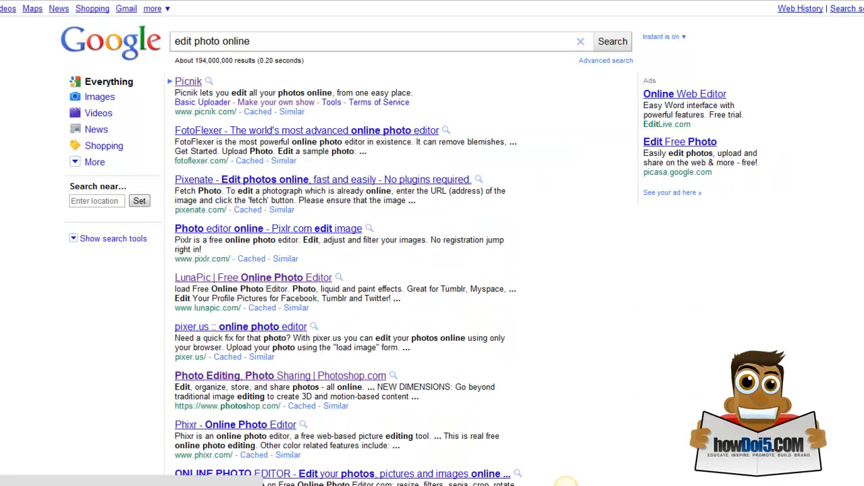
{"action": "scroll", "coordinate": [432, 244], "scroll_direction": "down", "scroll_amount": 3}
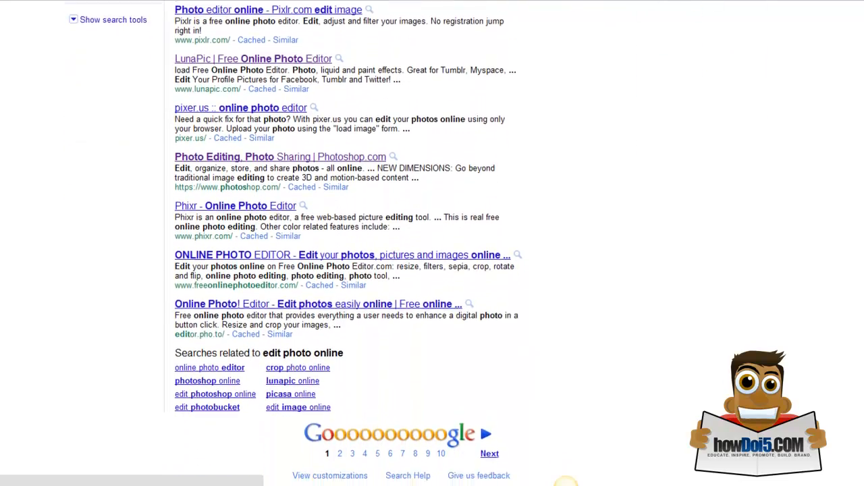
{"action": "scroll", "coordinate": [432, 243], "scroll_direction": "up", "scroll_amount": 3}
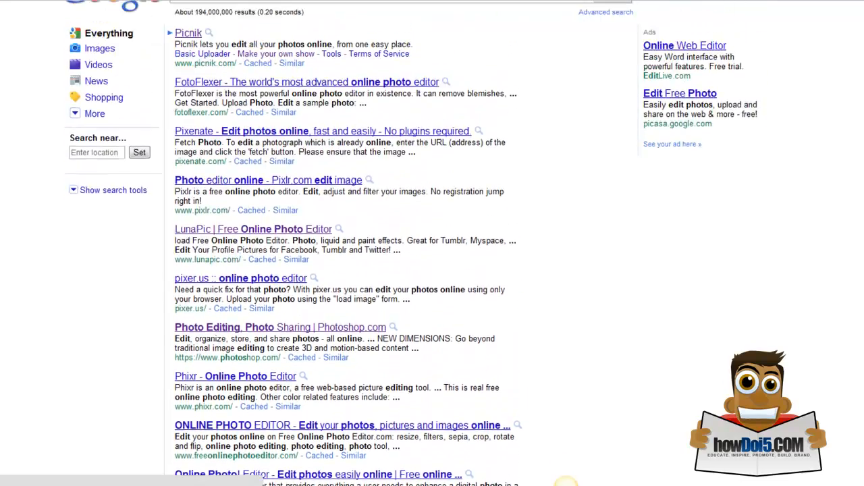
{"action": "scroll", "coordinate": [432, 243], "scroll_direction": "up", "scroll_amount": 1}
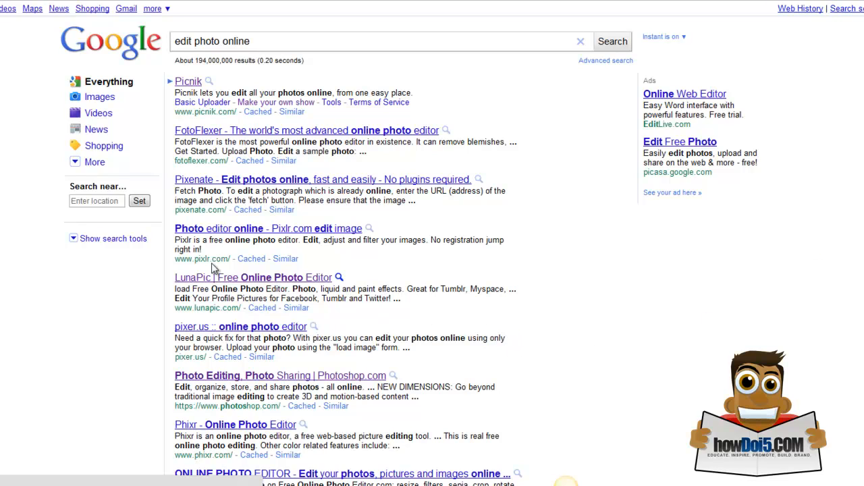
{"action": "left_click", "coordinate": [189, 82]}
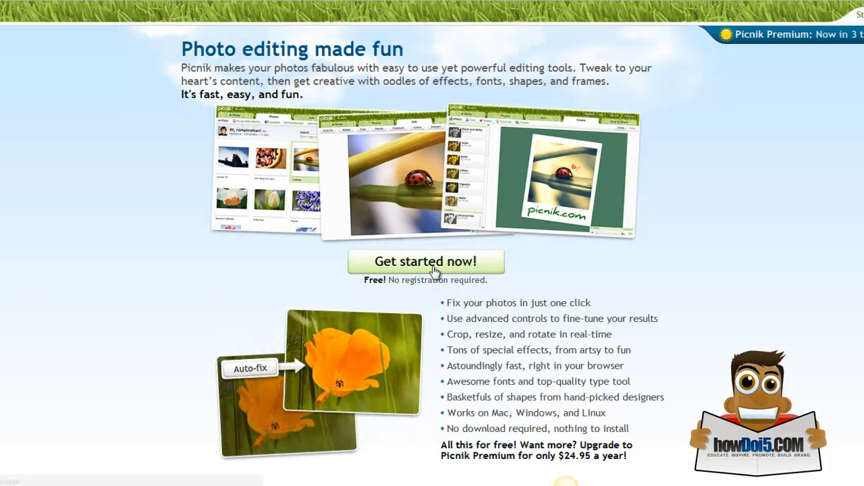
{"action": "left_click", "coordinate": [456, 254]}
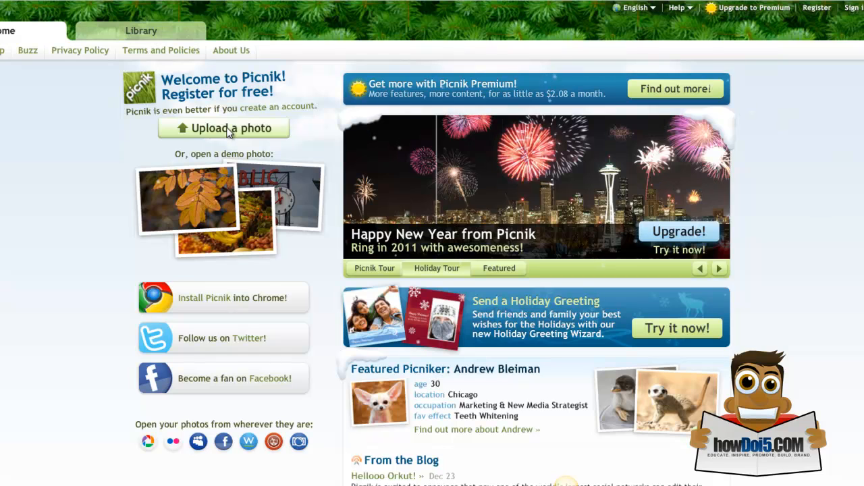
Upload Koala.jpg from the Sample Pictures folder for editing
{"action": "left_click", "coordinate": [228, 131]}
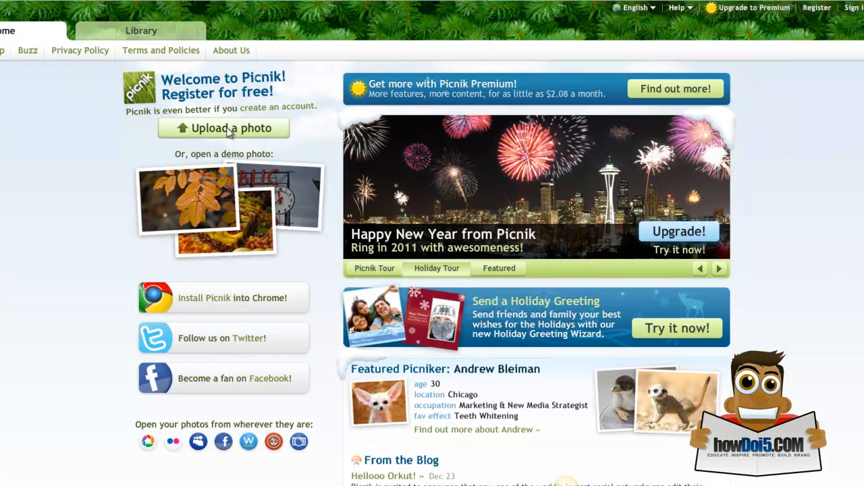
{"action": "left_click_drag", "start_coordinate": [420, 64], "coordinate": [418, 135]}
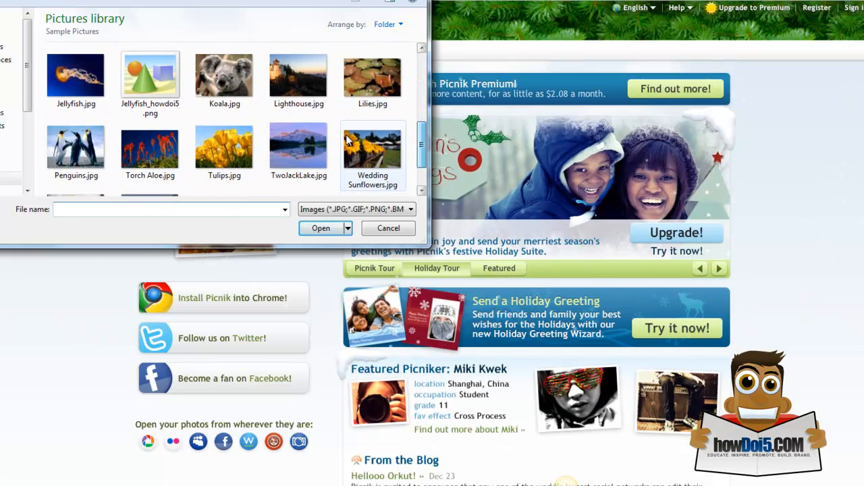
{"action": "left_click", "coordinate": [235, 88]}
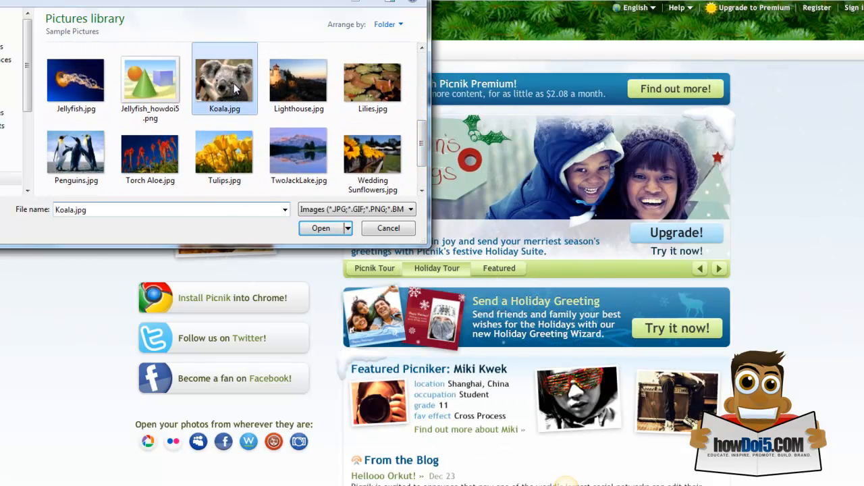
{"action": "left_click", "coordinate": [327, 230]}
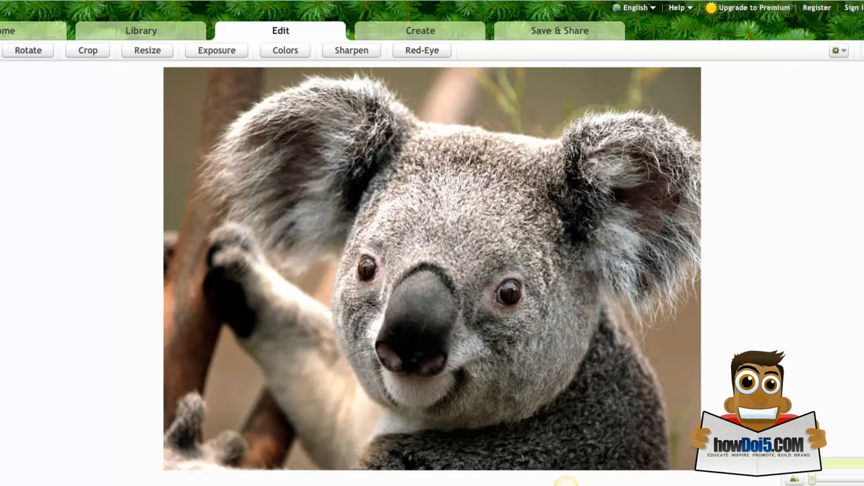
Flip the koala photo horizontally four times and vertically four times with the Rotate tool
{"action": "left_click", "coordinate": [37, 54]}
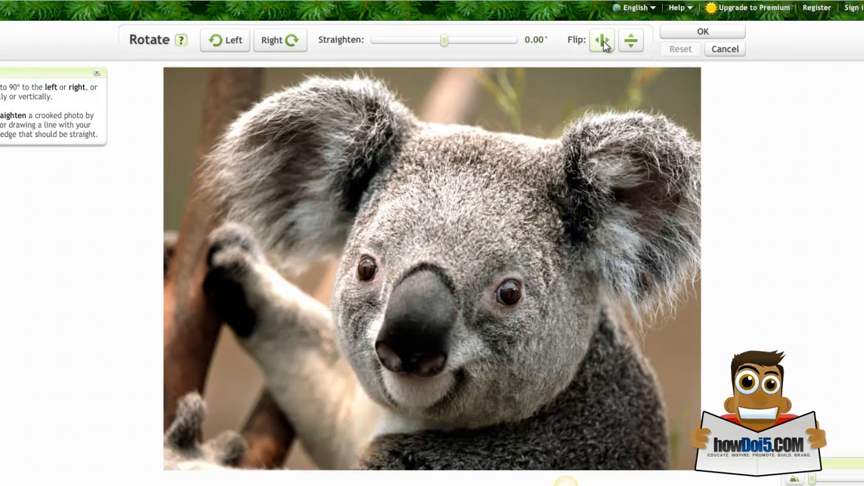
{"action": "left_click", "coordinate": [601, 42]}
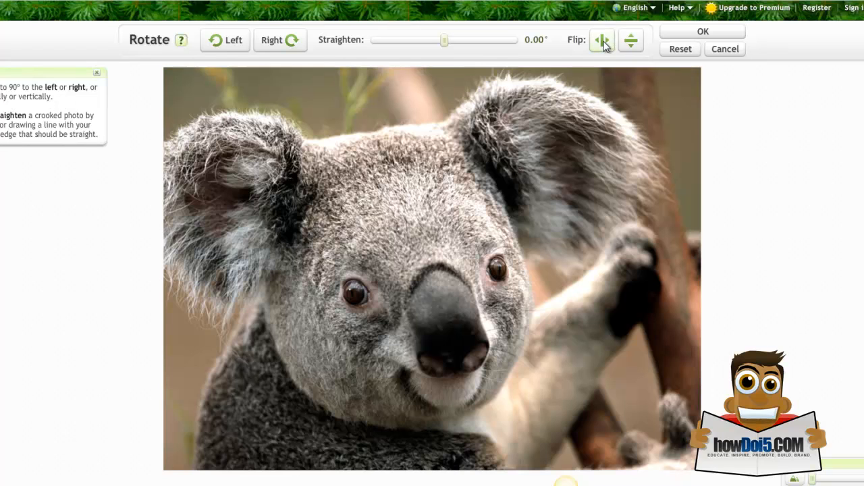
{"action": "left_click", "coordinate": [601, 42]}
{"action": "left_click", "coordinate": [602, 41]}
{"action": "left_click", "coordinate": [603, 43]}
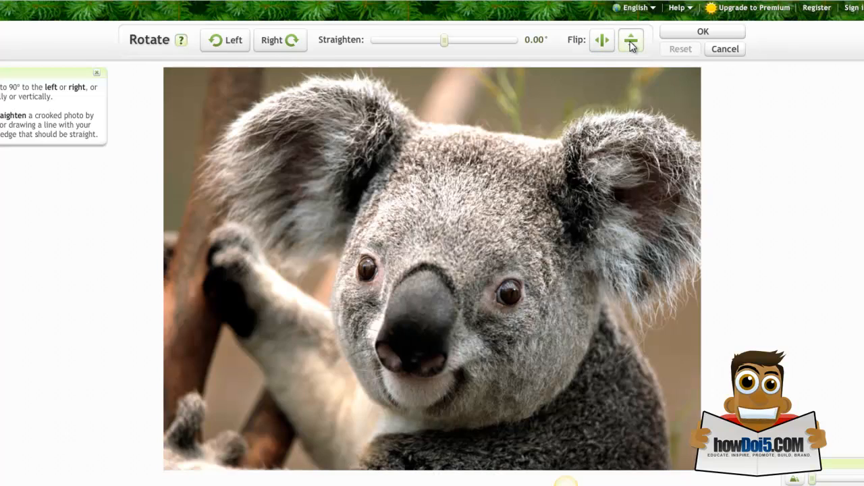
{"action": "left_click", "coordinate": [631, 46]}
{"action": "left_click", "coordinate": [632, 45]}
{"action": "left_click", "coordinate": [631, 46]}
{"action": "left_click", "coordinate": [631, 46]}
Rotate the koala photo to the right four times and back to the left four times
{"action": "left_click", "coordinate": [299, 47]}
{"action": "left_click", "coordinate": [299, 48]}
{"action": "left_click", "coordinate": [300, 47]}
{"action": "left_click", "coordinate": [299, 47]}
{"action": "left_click", "coordinate": [233, 42]}
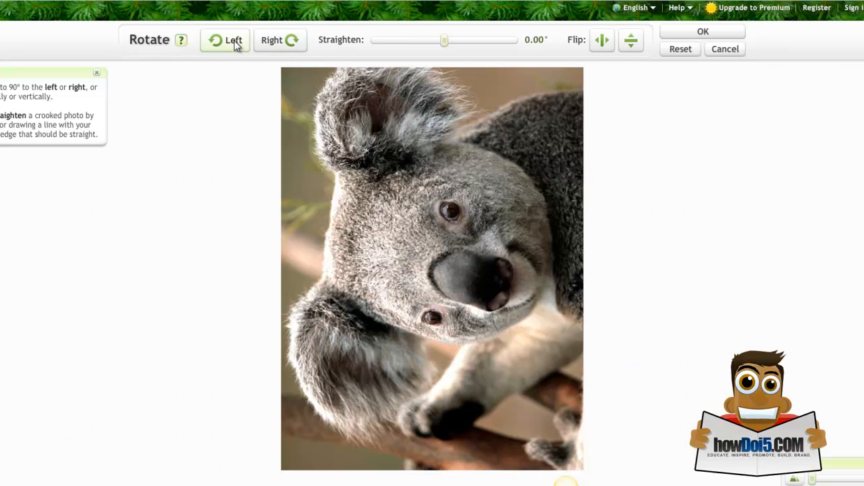
{"action": "left_click", "coordinate": [233, 42]}
{"action": "left_click", "coordinate": [233, 42]}
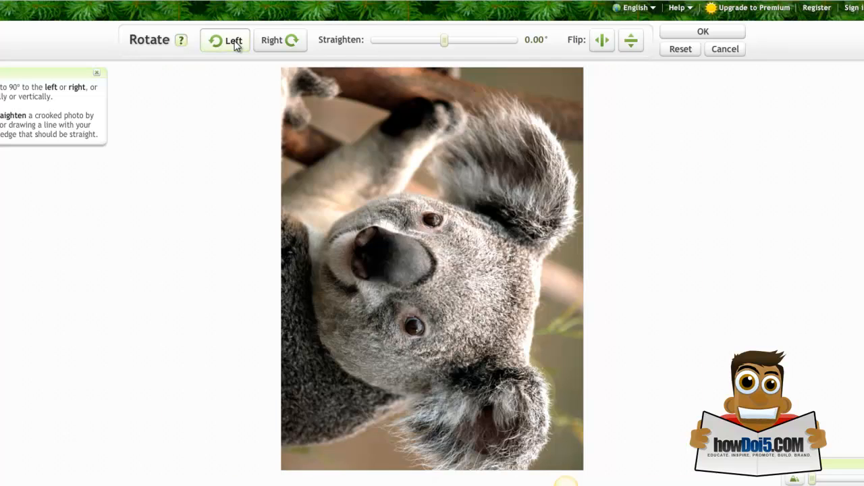
{"action": "left_click", "coordinate": [233, 42]}
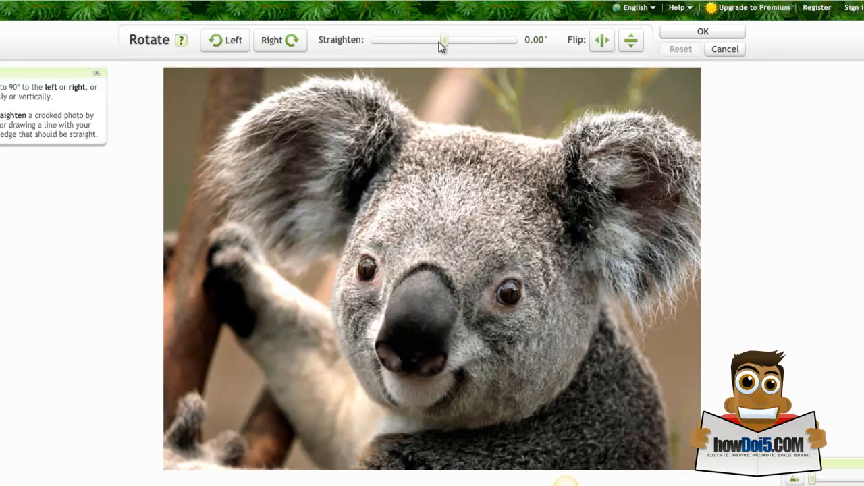
Straighten the koala photo to -45.00° and apply the rotation
{"action": "left_click_drag", "start_coordinate": [442, 41], "coordinate": [359, 126]}
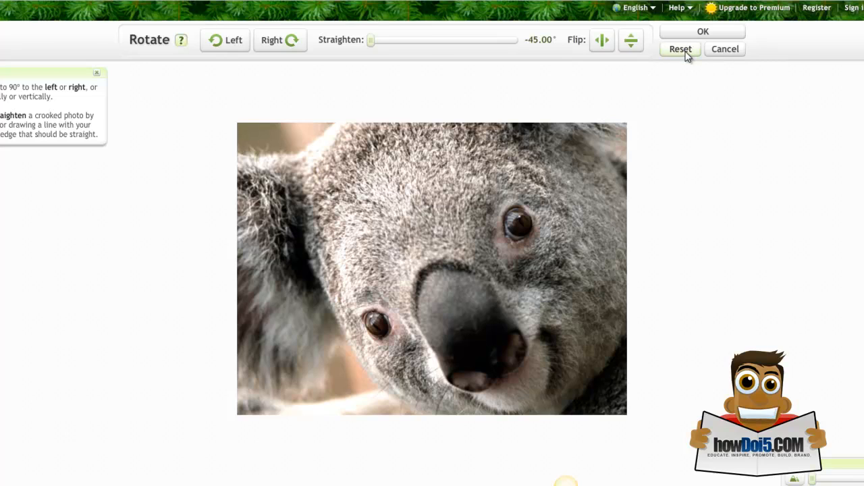
{"action": "left_click", "coordinate": [704, 38]}
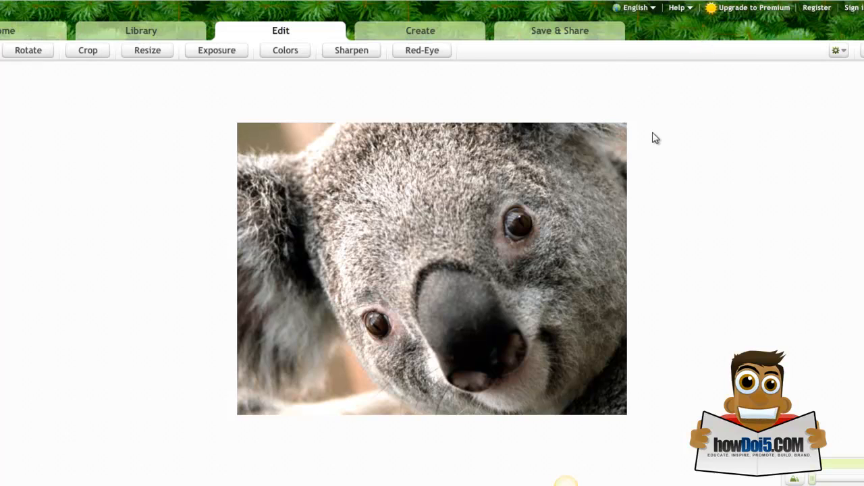
Crop the photo to a 414 x 311 area around the koala's eyes and nose, without constraints
{"action": "left_click", "coordinate": [91, 57]}
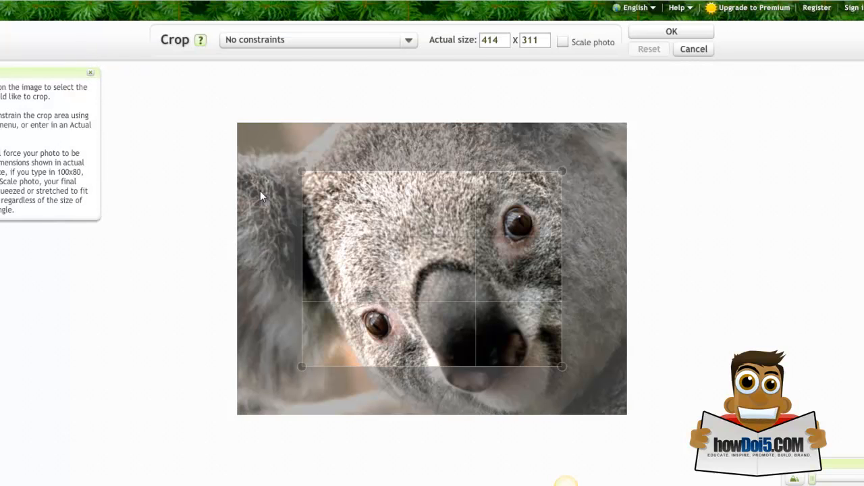
{"action": "left_click_drag", "start_coordinate": [444, 227], "coordinate": [465, 254]}
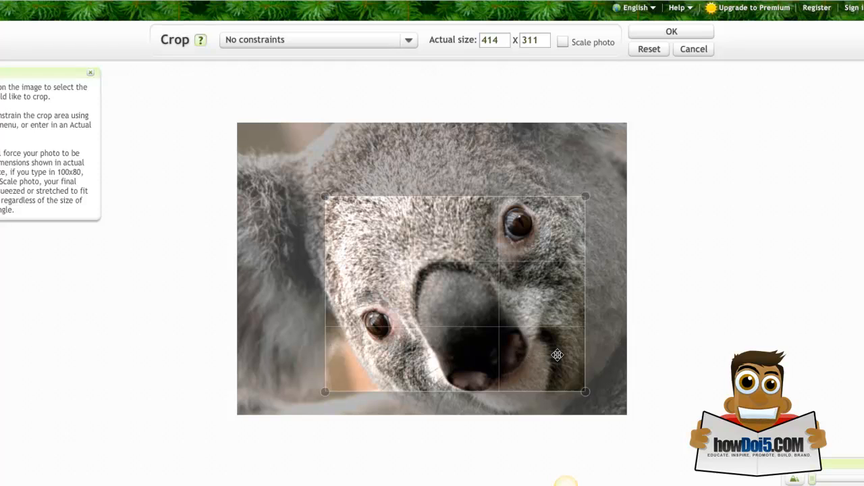
{"action": "mouse_move", "coordinate": [443, 289]}
{"action": "left_mouse_down"}
{"action": "mouse_move", "coordinate": [447, 281]}
{"action": "mouse_move", "coordinate": [458, 294]}
{"action": "left_mouse_up"}
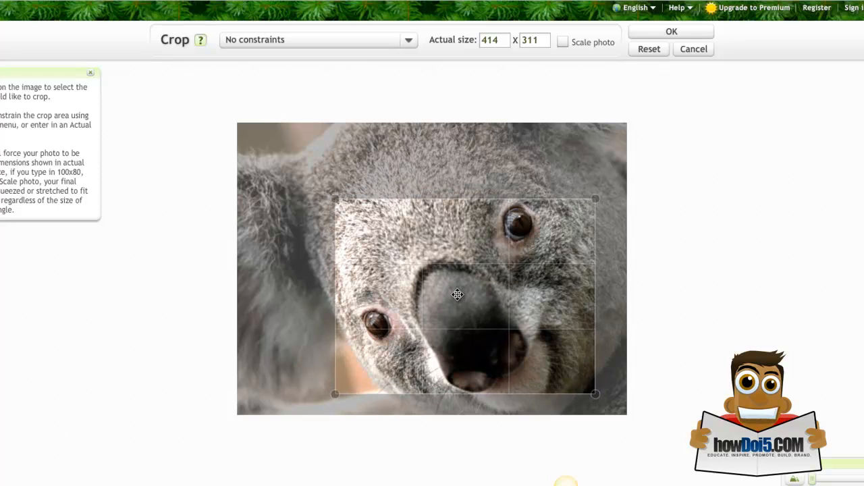
{"action": "left_click", "coordinate": [688, 40]}
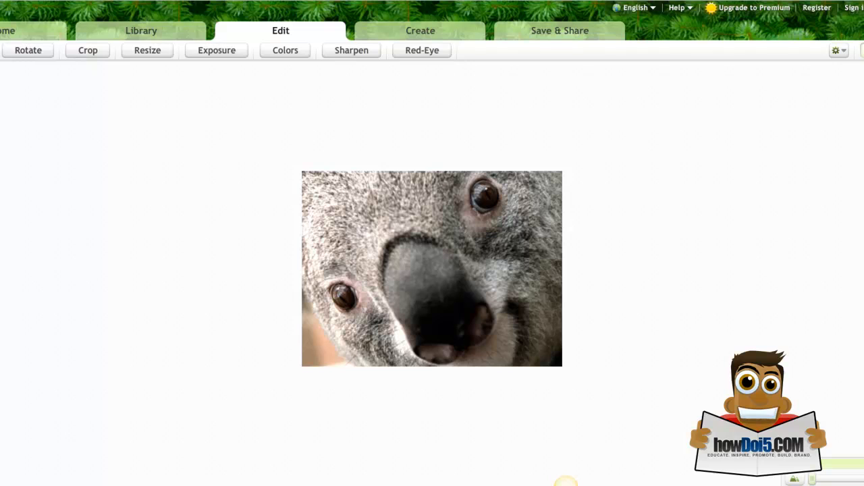
Undo the crop, redo it, and undo it again
{"action": "key", "text": "ctrl+z"}
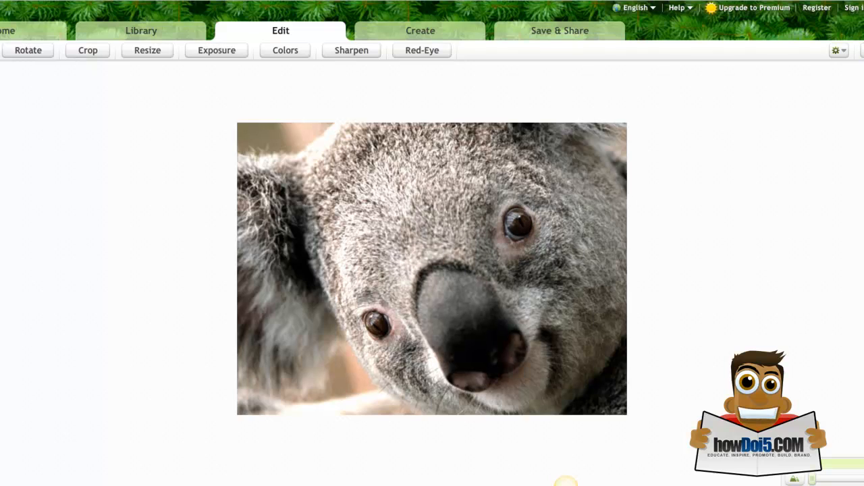
{"action": "key", "text": "ctrl+y"}
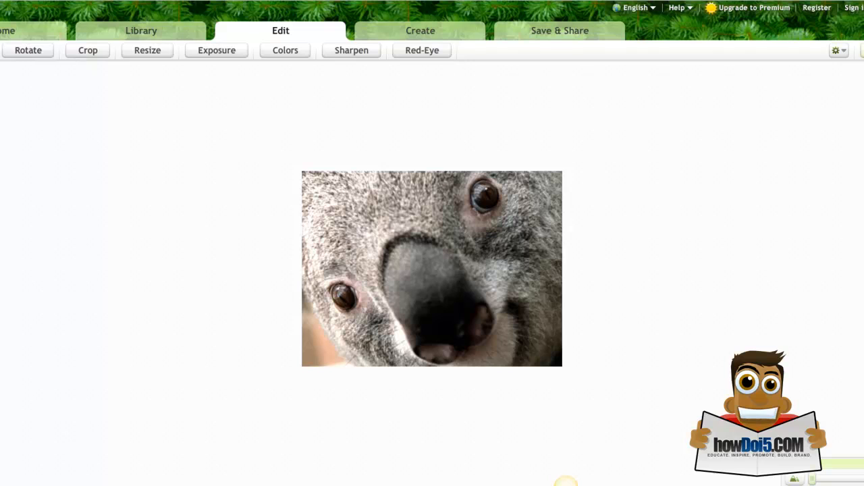
{"action": "key", "text": "ctrl+z"}
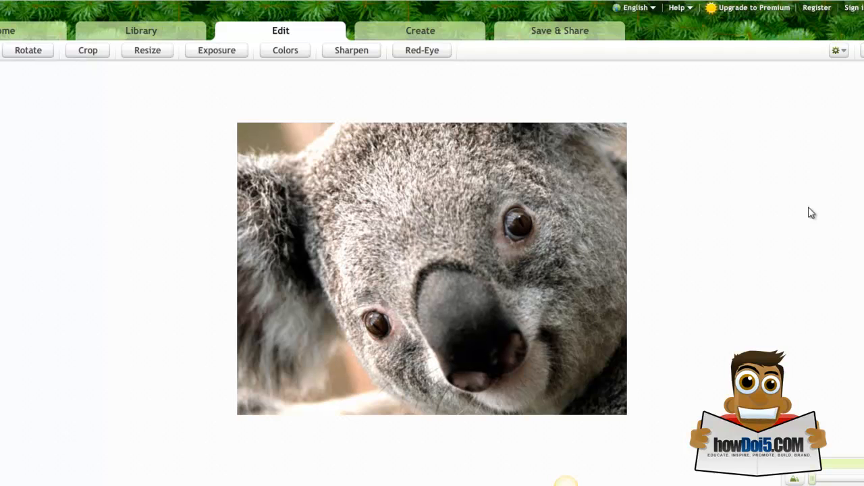
Try resizing the photo to a width of 1000 with Keep Proportions off, and reset the dimensions
{"action": "left_click", "coordinate": [154, 54]}
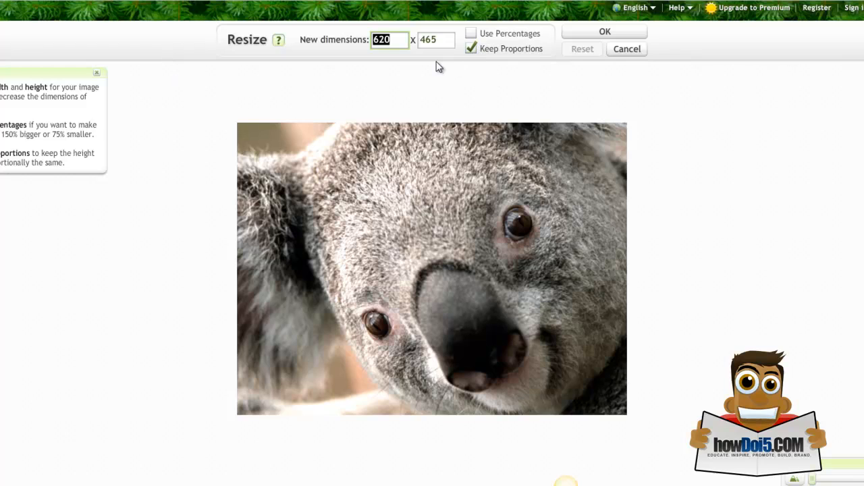
{"action": "left_click", "coordinate": [472, 51]}
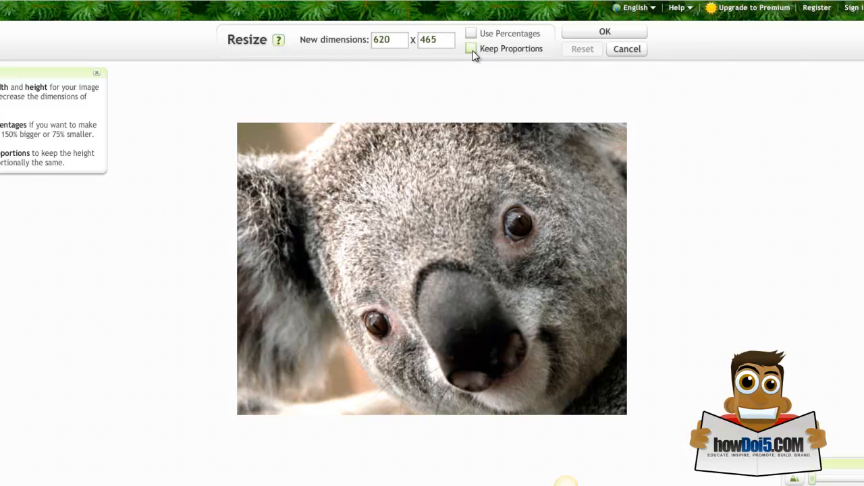
{"action": "left_click_drag", "start_coordinate": [397, 40], "coordinate": [373, 40]}
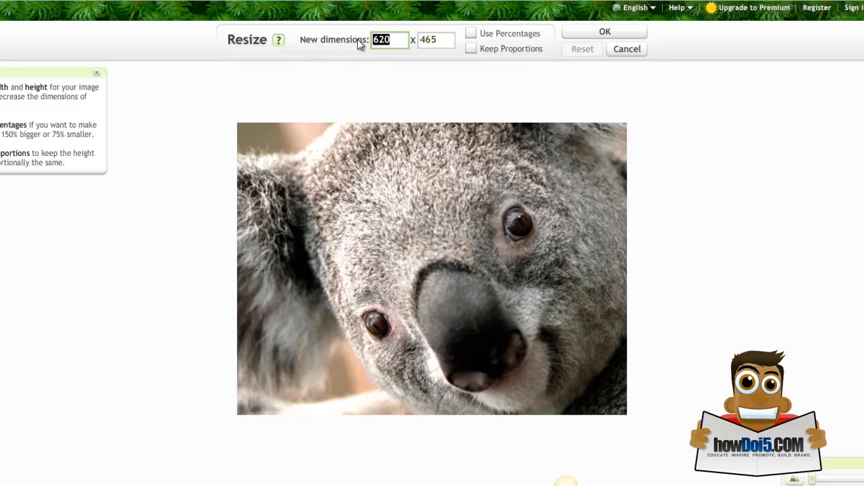
{"action": "type", "text": "1"}
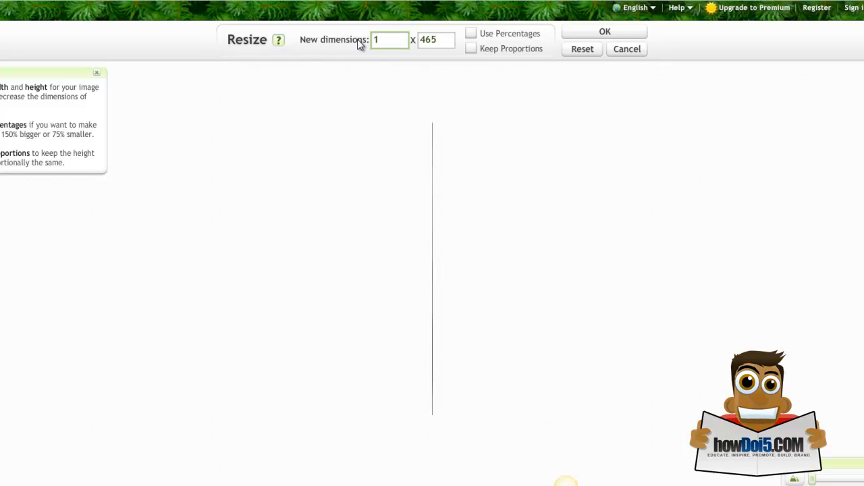
{"action": "type", "text": "000"}
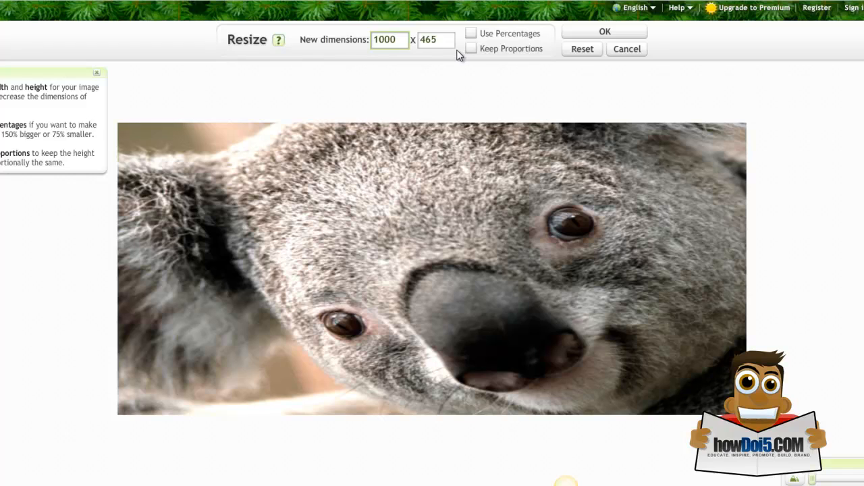
{"action": "left_click", "coordinate": [582, 51]}
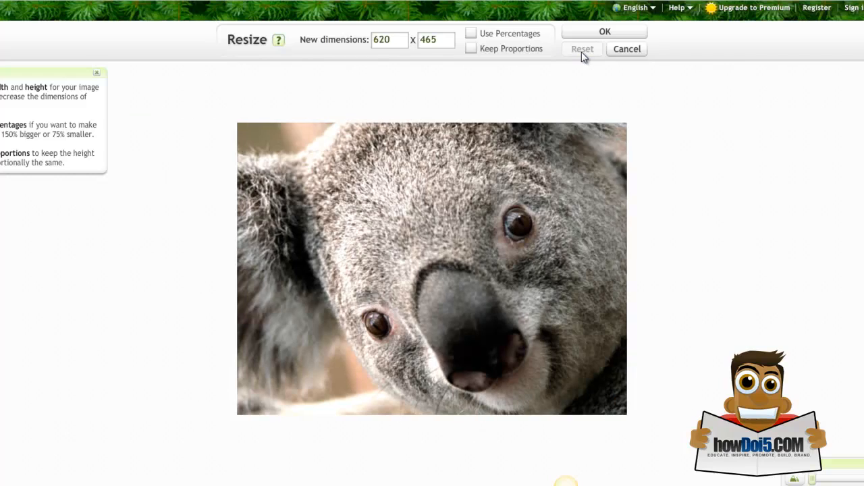
Turn on Keep Proportions and set the photo's new width to 1000
{"action": "left_click", "coordinate": [472, 51]}
{"action": "left_click_drag", "start_coordinate": [397, 39], "coordinate": [339, 46]}
{"action": "type", "text": "1000"}
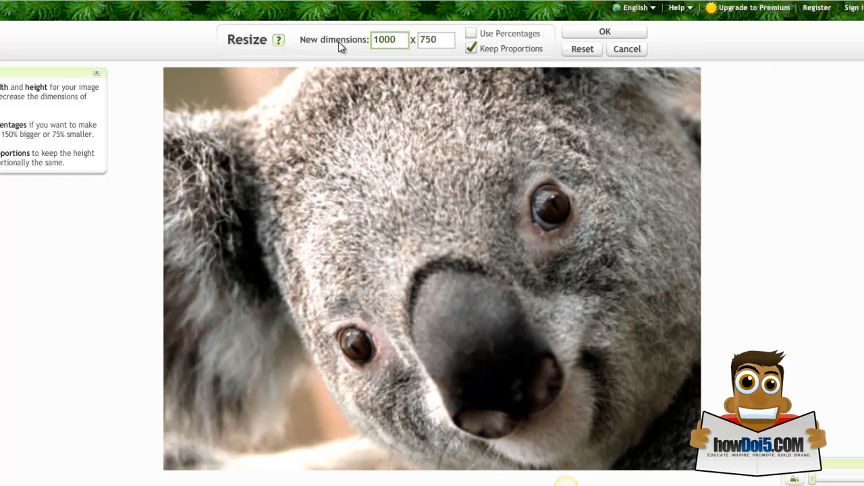
Change the new width to 150 with proportions kept and apply the resize to the koala photo
{"action": "key", "text": "BackSpace"}
{"action": "key", "text": "BackSpace"}
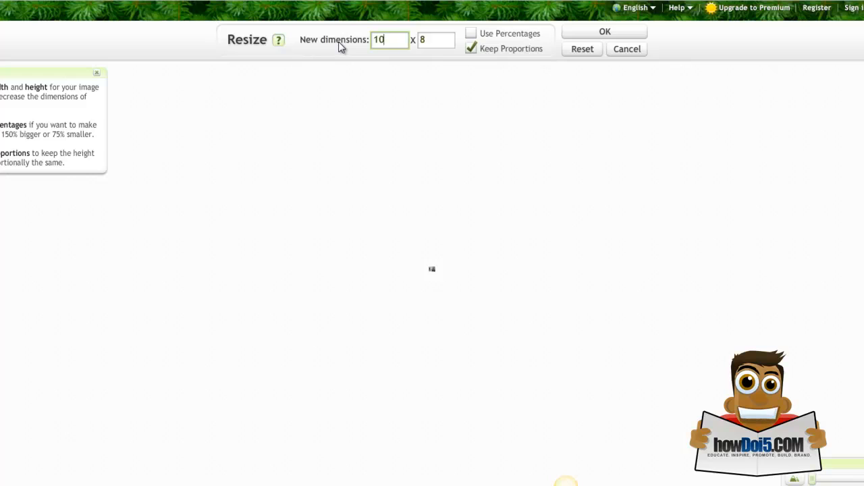
{"action": "type", "text": "5"}
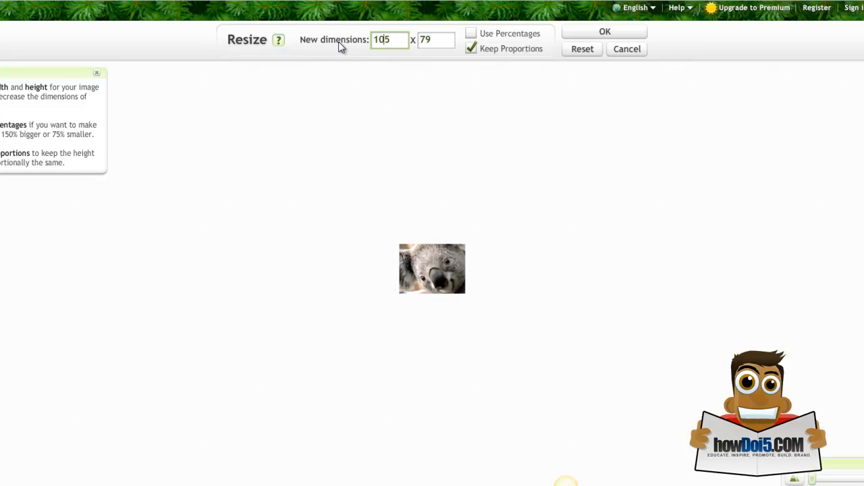
{"action": "key", "text": "BackSpace"}
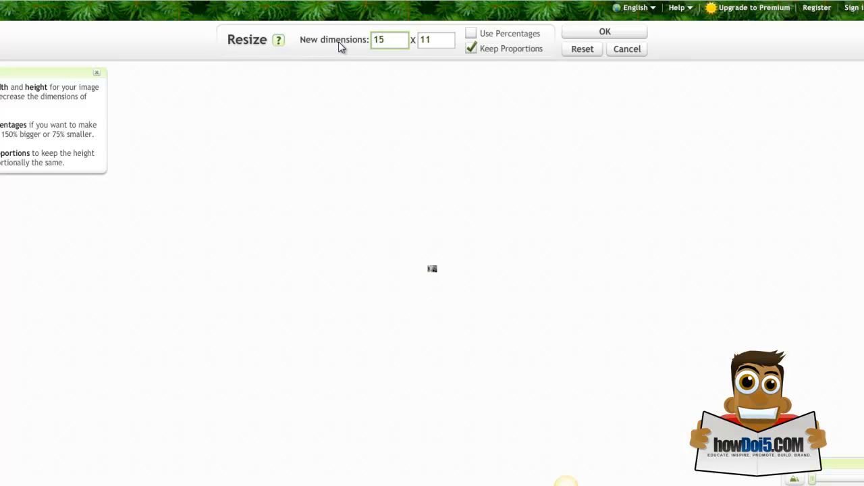
{"action": "type", "text": "0"}
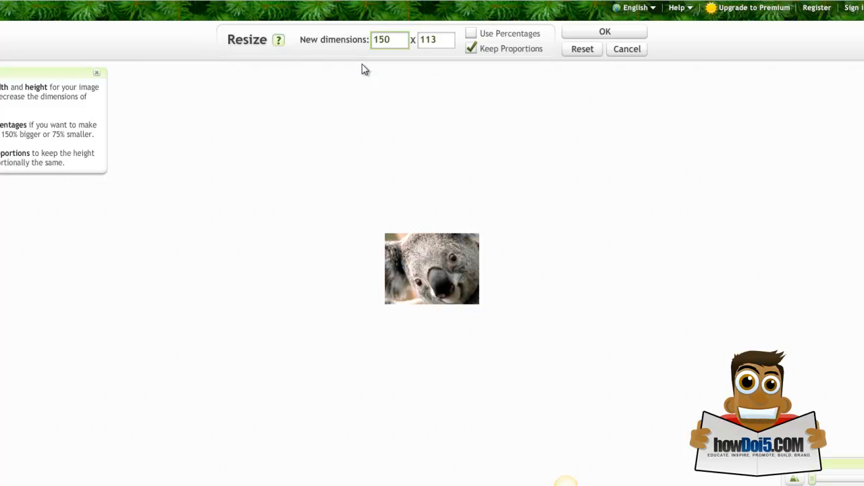
{"action": "left_click", "coordinate": [612, 34]}
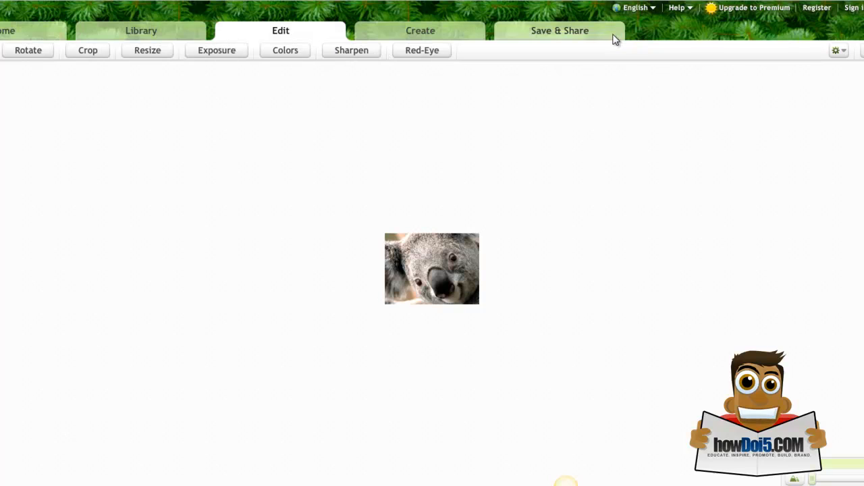
Try an exposure of 53 and a contrast of -7 on the photo, and discard the adjustment
{"action": "left_click", "coordinate": [223, 53]}
{"action": "left_click_drag", "start_coordinate": [455, 40], "coordinate": [506, 47]}
{"action": "left_click_drag", "start_coordinate": [452, 48], "coordinate": [449, 68]}
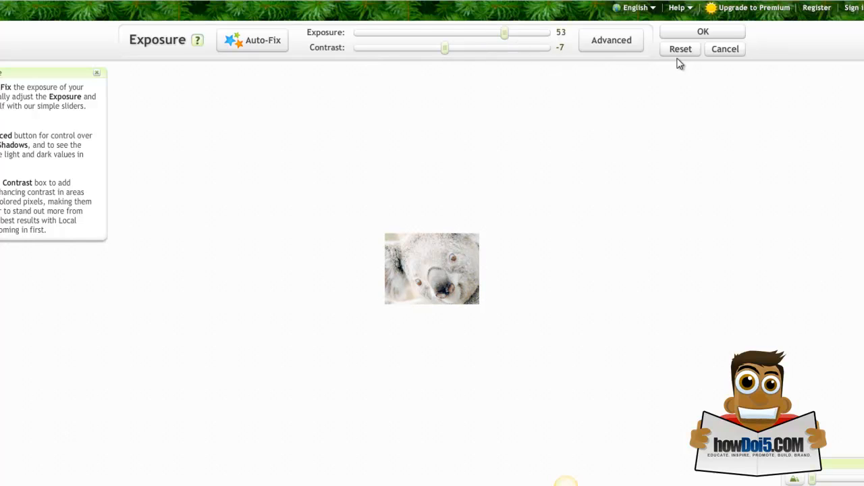
{"action": "left_click", "coordinate": [724, 49]}
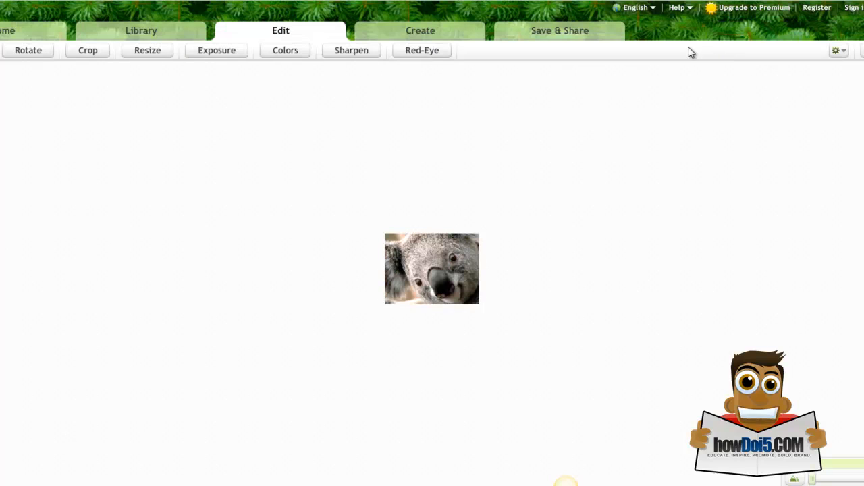
Try adjusting the photo's colors with the Colors tool, and discard the change
{"action": "left_click", "coordinate": [284, 52]}
{"action": "left_click_drag", "start_coordinate": [543, 37], "coordinate": [507, 55]}
{"action": "left_click", "coordinate": [745, 54]}
Try sharpening the photo with a sharpness of 17, and discard the change
{"action": "left_click", "coordinate": [351, 54]}
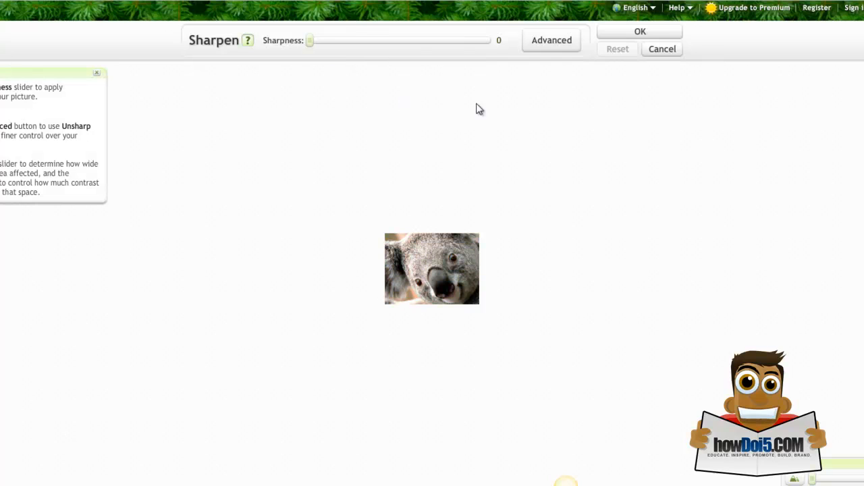
{"action": "left_click_drag", "start_coordinate": [303, 40], "coordinate": [388, 48]}
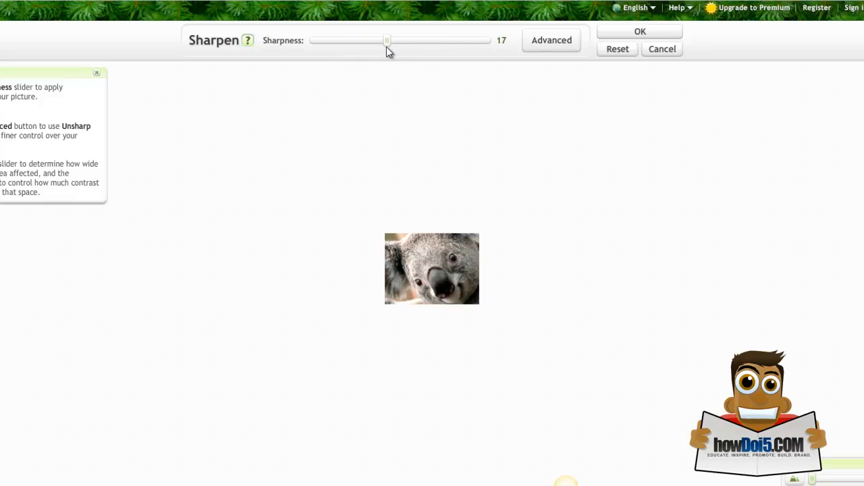
{"action": "left_click", "coordinate": [667, 52]}
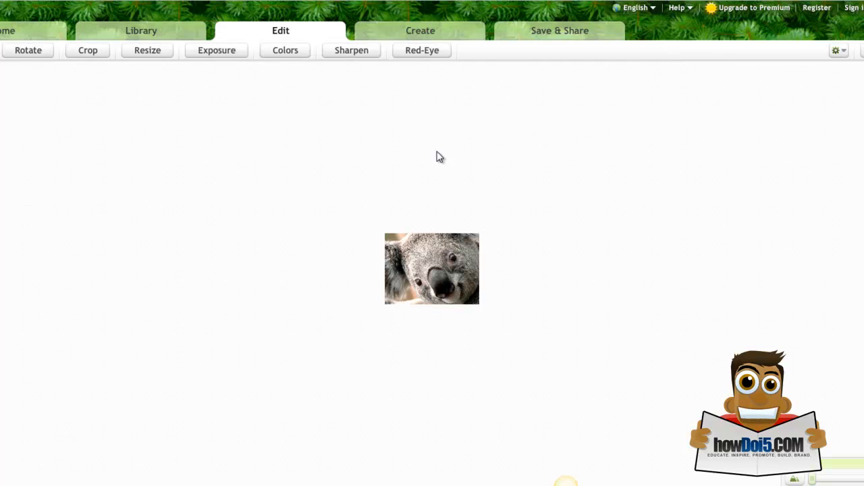
Try the Red-Eye tool's Furball mode, switch back to the other eye type, and close the tool without fixing any eyes
{"action": "left_click", "coordinate": [431, 56]}
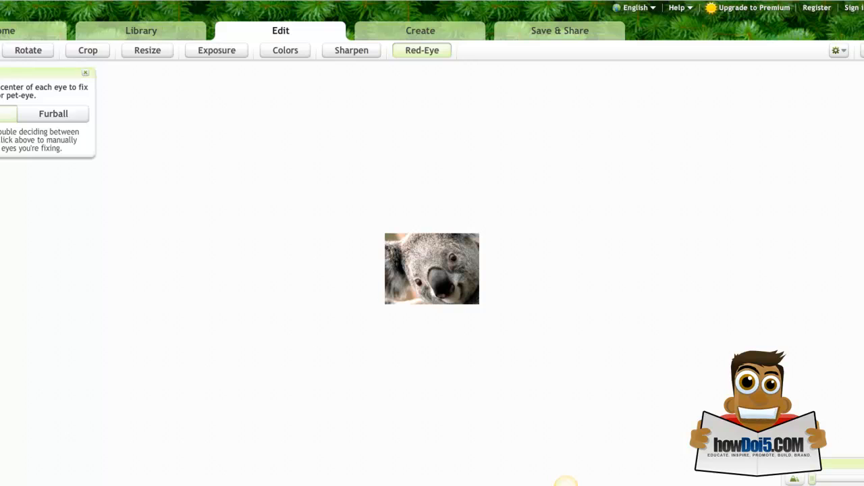
{"action": "left_click", "coordinate": [53, 115]}
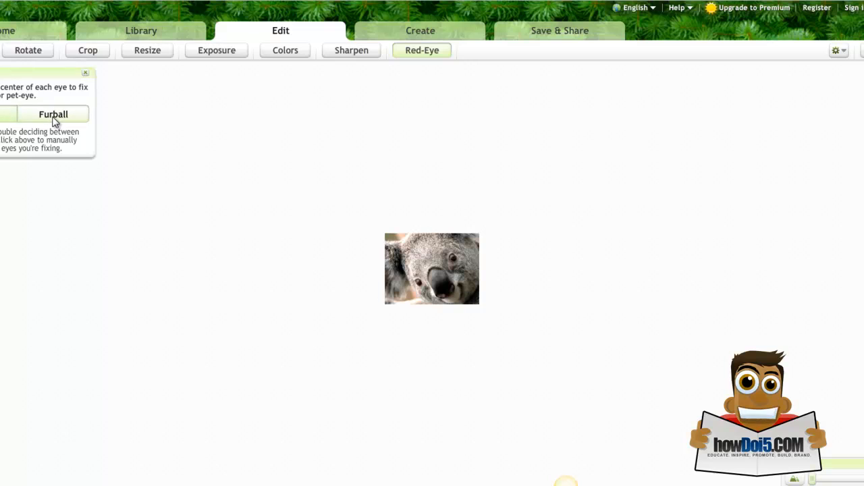
{"action": "left_click", "coordinate": [5, 116]}
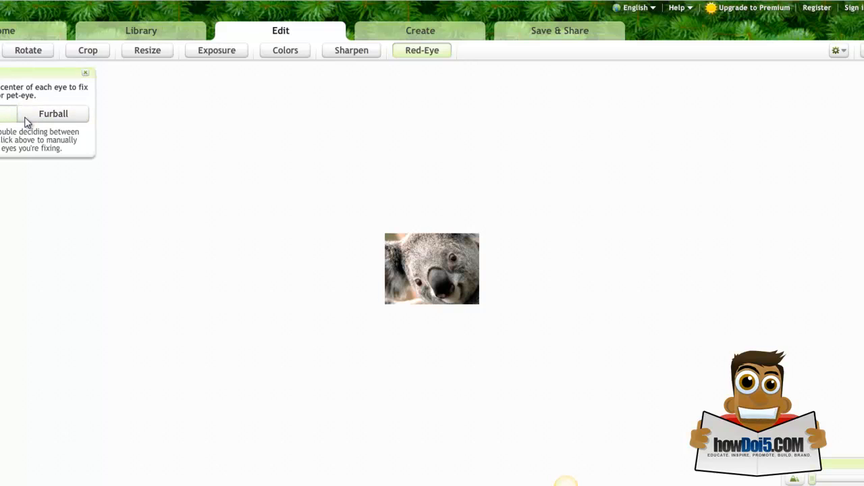
{"action": "left_click", "coordinate": [85, 73]}
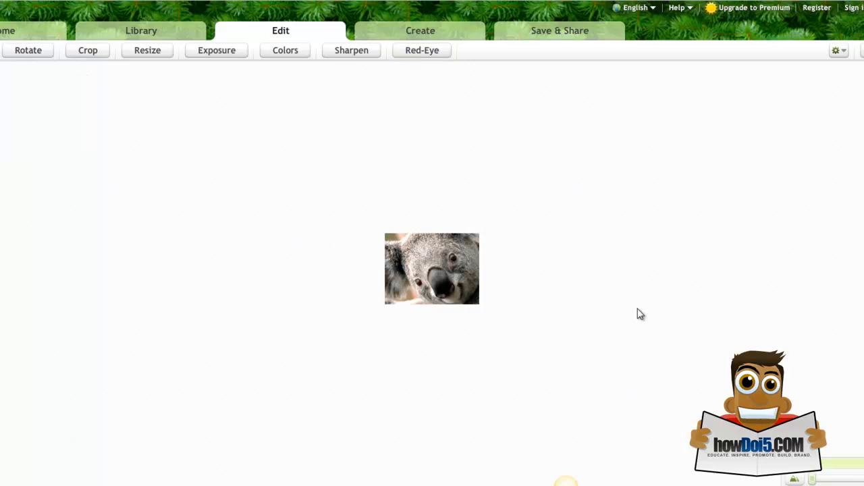
View the file format choices for saving the photo to the computer, and try saving it as Koala.jpg before cancelling
{"action": "left_click", "coordinate": [561, 34]}
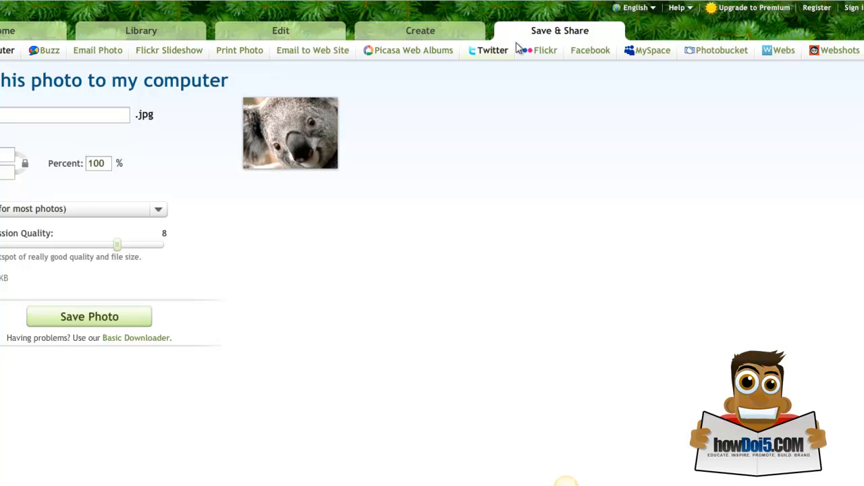
{"action": "left_click", "coordinate": [36, 116]}
{"action": "left_click", "coordinate": [71, 323]}
{"action": "left_click", "coordinate": [161, 214]}
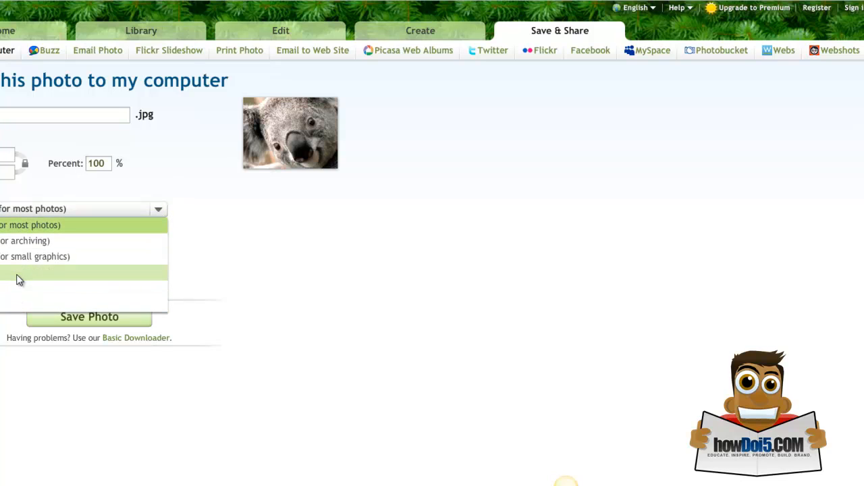
{"action": "left_click", "coordinate": [201, 251]}
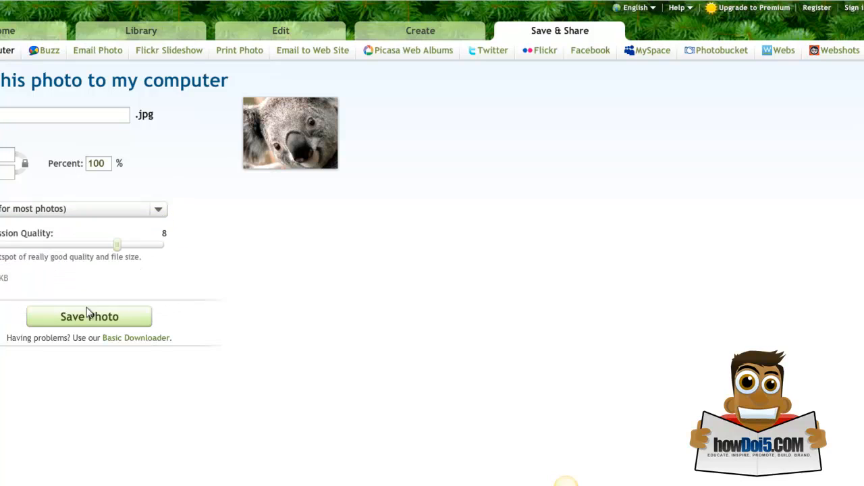
{"action": "left_click", "coordinate": [81, 323]}
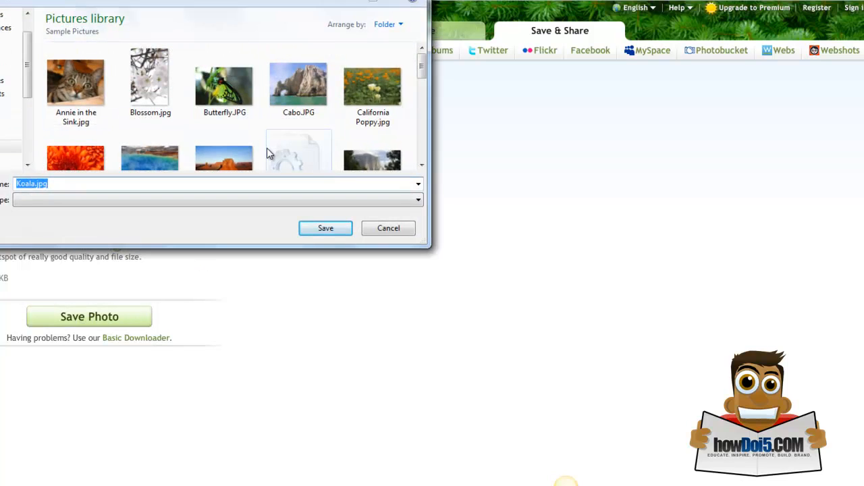
{"action": "left_click", "coordinate": [396, 231]}
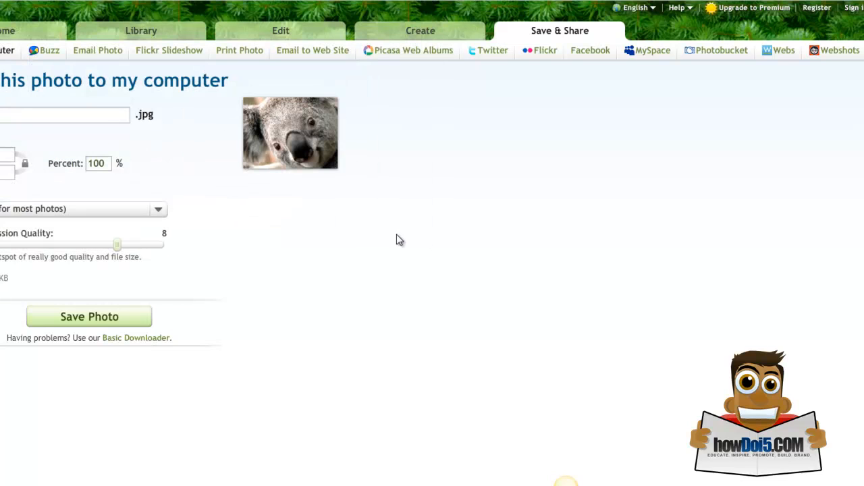